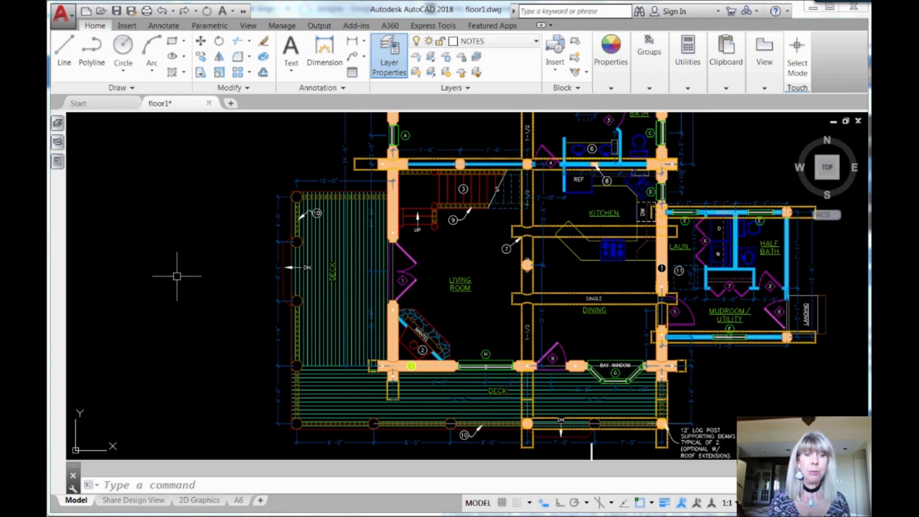
- Undo the last 5 operations at once with the UNDO command
click(207, 486)
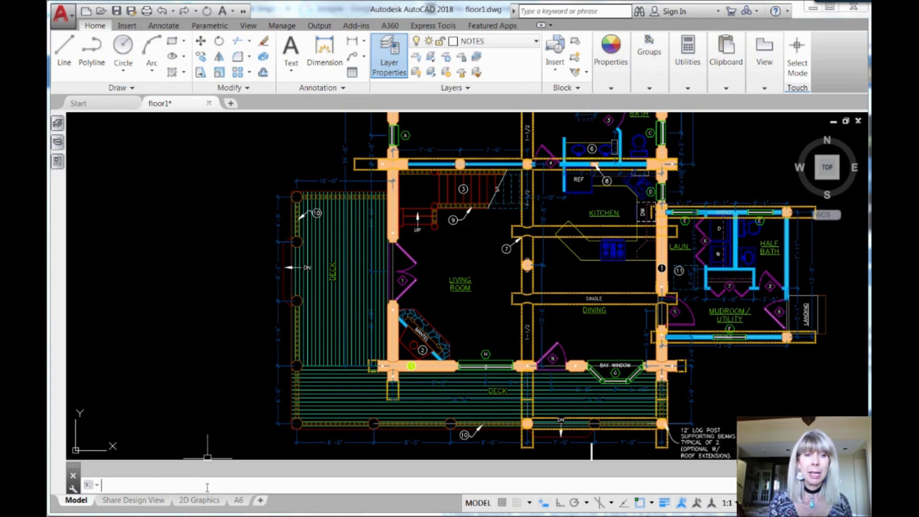
text(U)
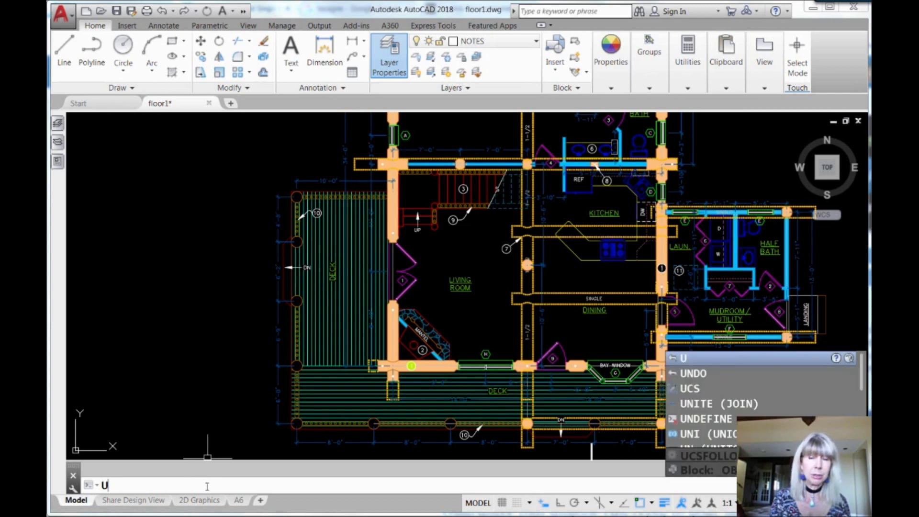
text(NDO)
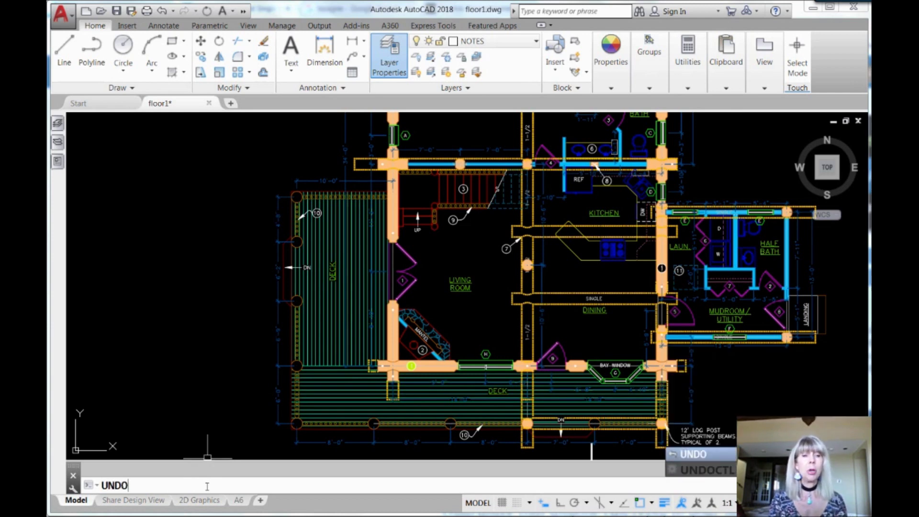
key(Return)
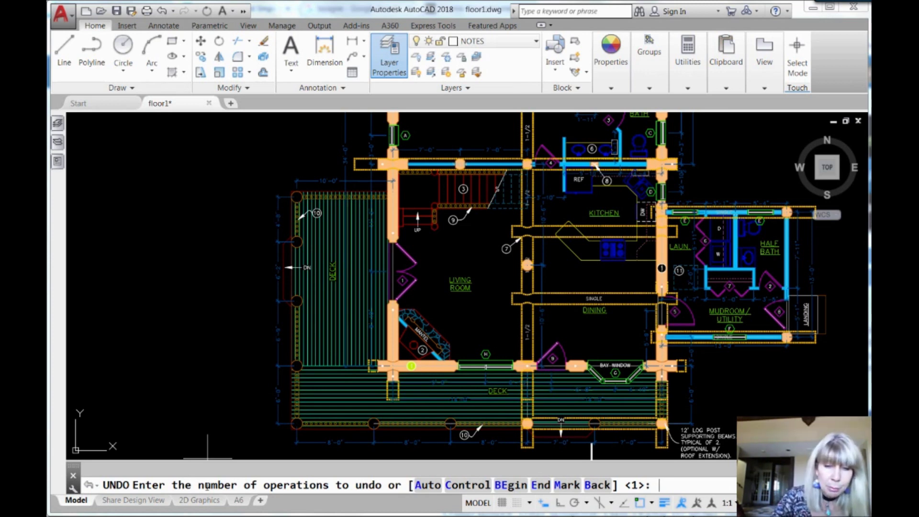
text(5)
key(Return)
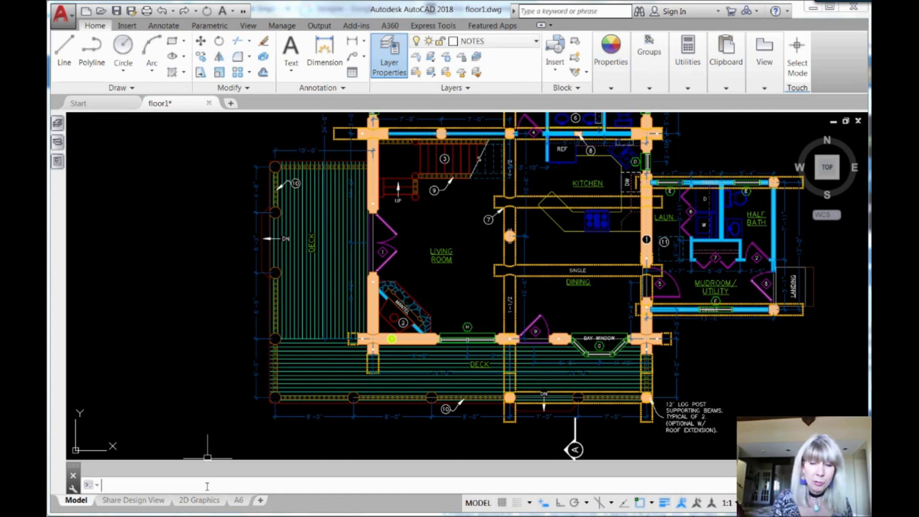
- Set an undo mark at the current state of the drawing with the Mark option of UNDO
text(und)
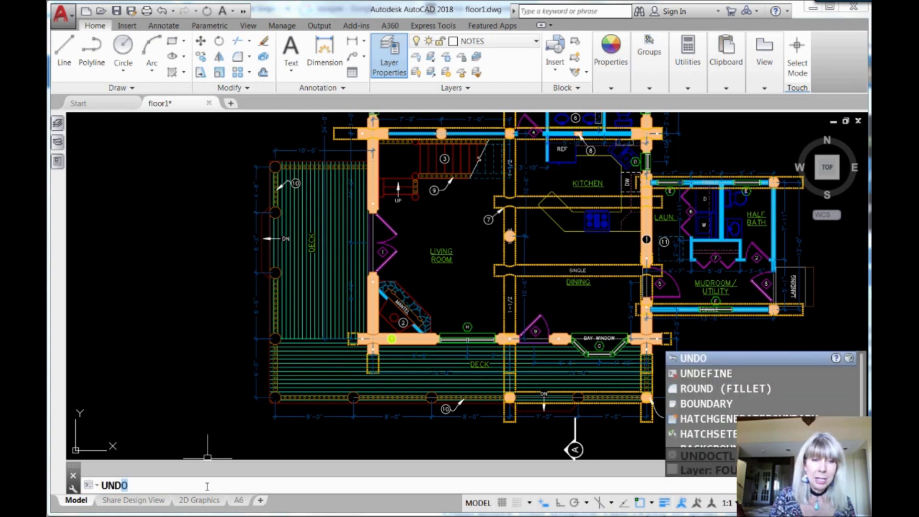
key(Return)
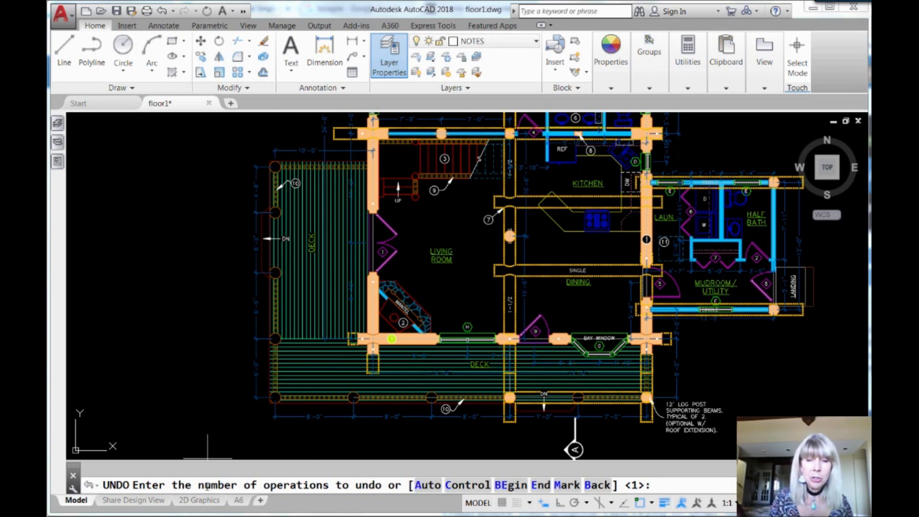
text(m)
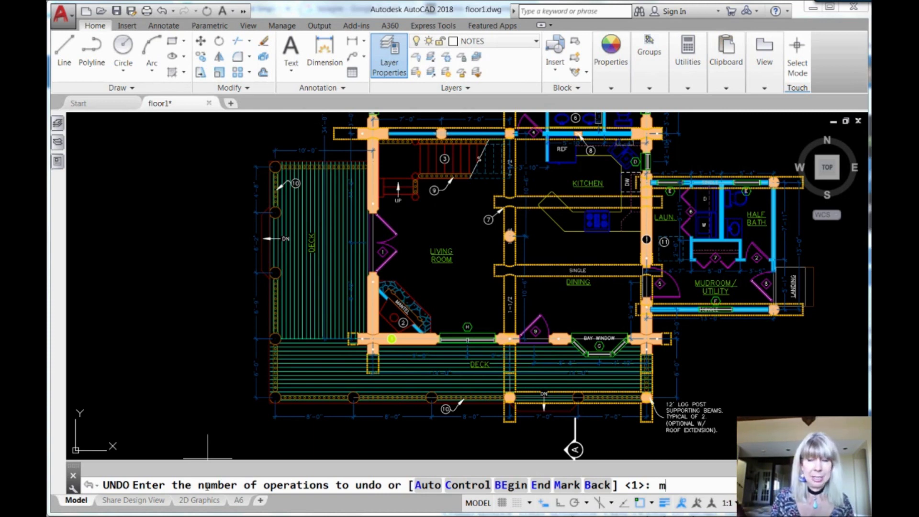
key(Return)
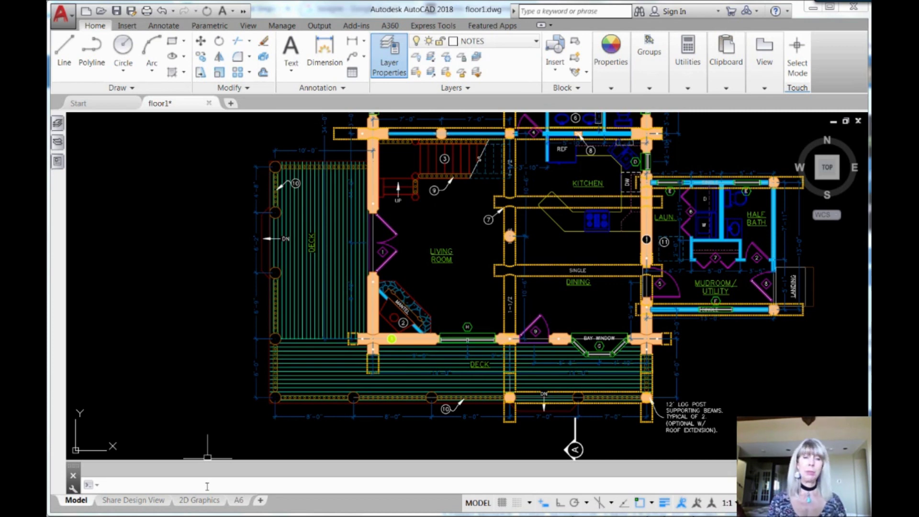
- Draw a small rectangle freehand above the LIVING ROOM label
text(rect)
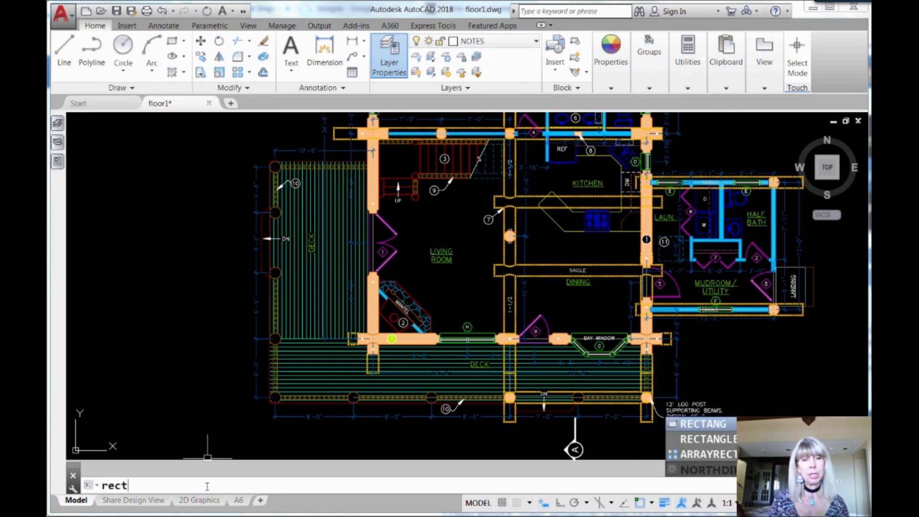
key(Return)
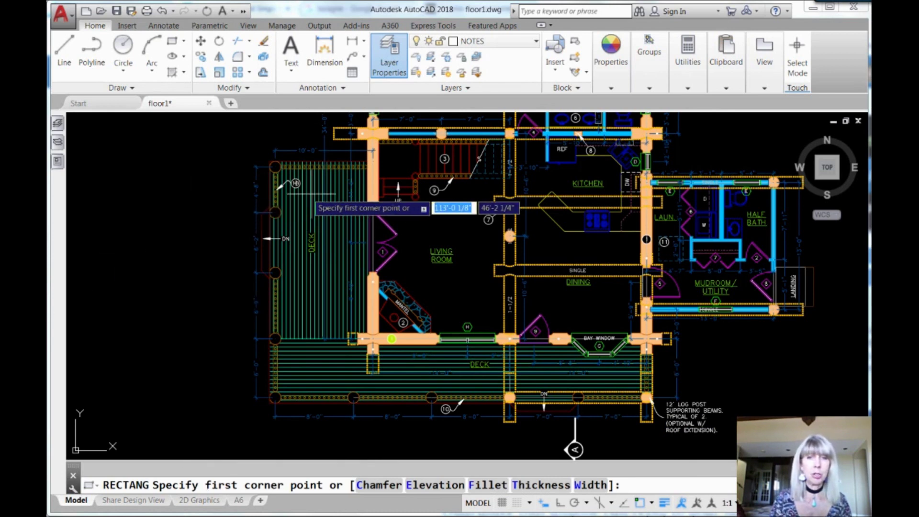
click(430, 212)
click(475, 238)
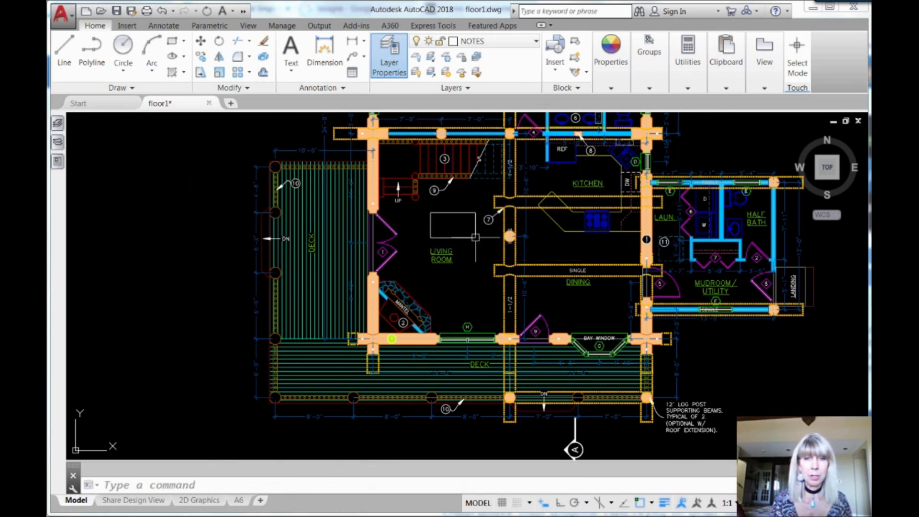
- Draw a circle with radius 6 inside the rectangle in the living room
text(c)
key(Return)
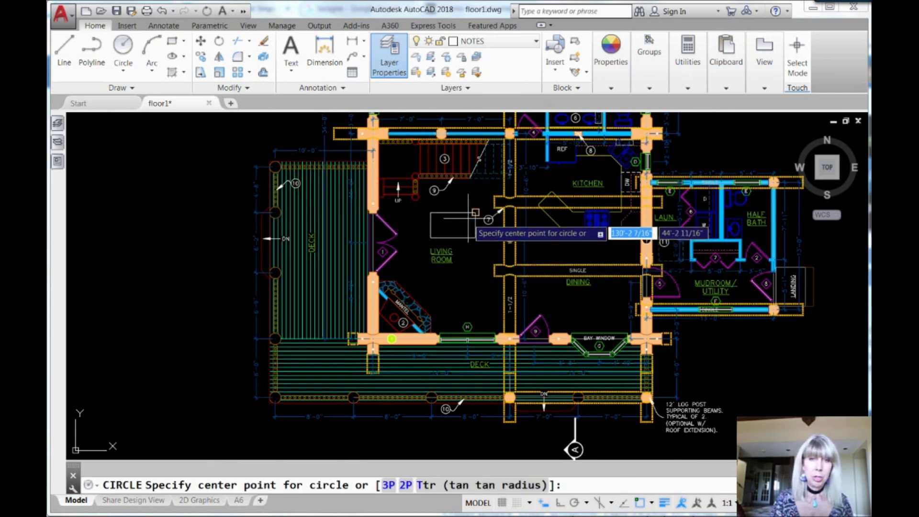
click(460, 225)
text(6)
key(Return)
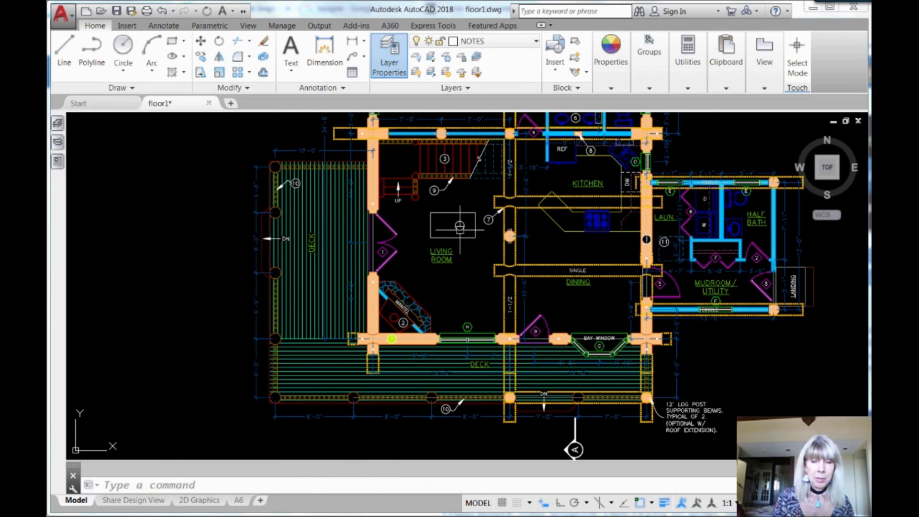
- Erase the LIVING ROOM label
text(e)
key(Return)
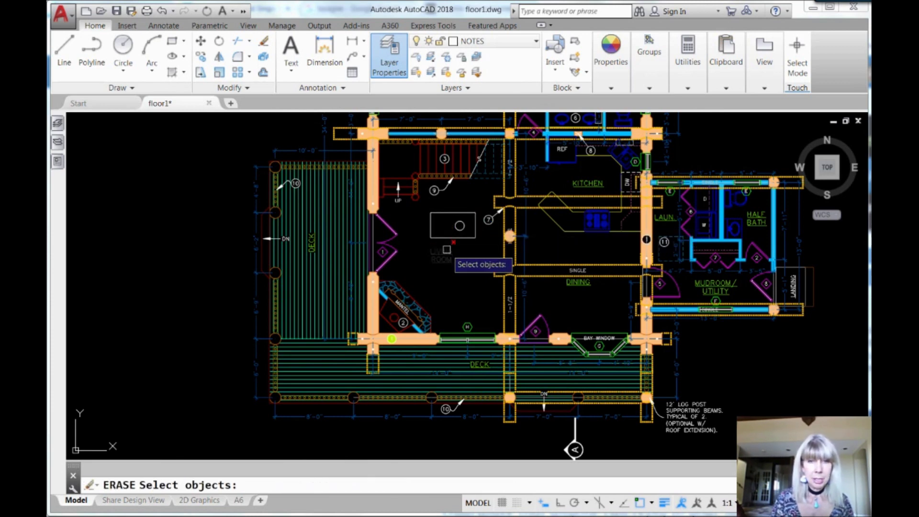
key(Escape)
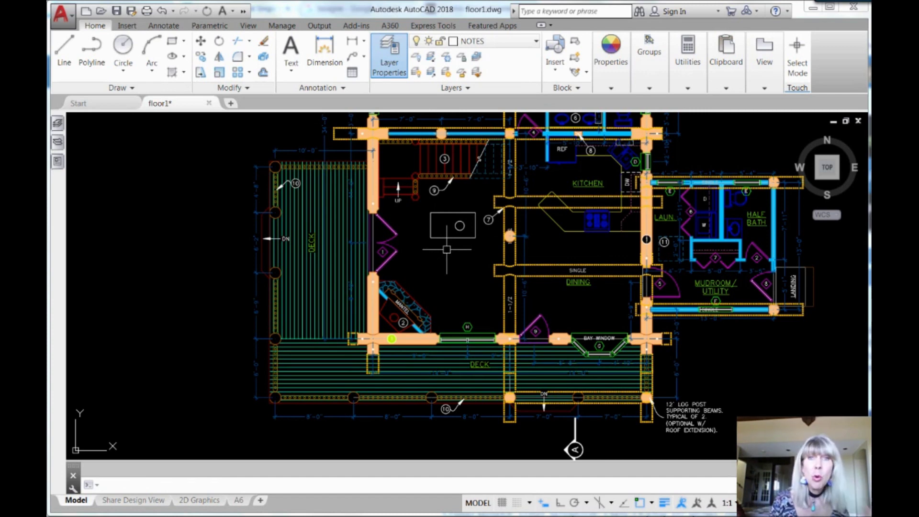
- Undo everything back to the mark with the Back option of UNDO
text(undo)
key(Return)
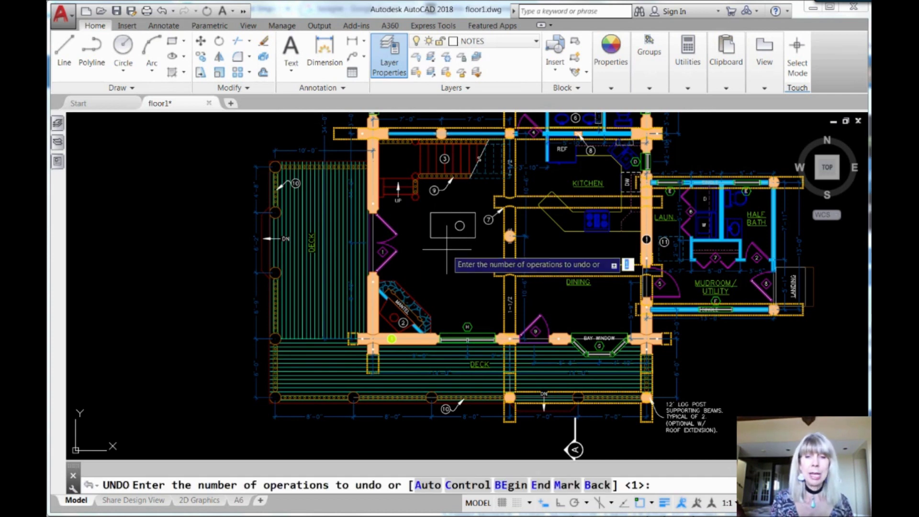
text(b)
key(Return)
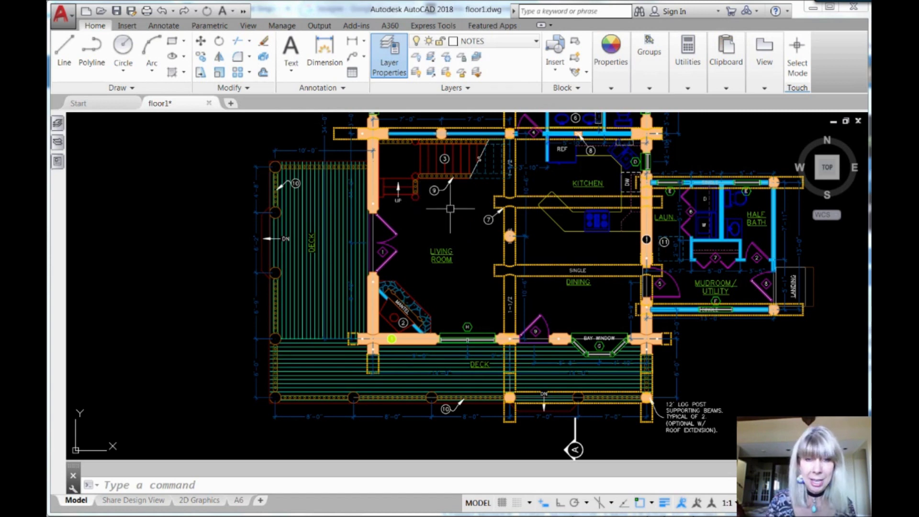
- Draw a small rectangle in the living room between the LIVING ROOM label and the staircase
text(rectang)
key(Return)
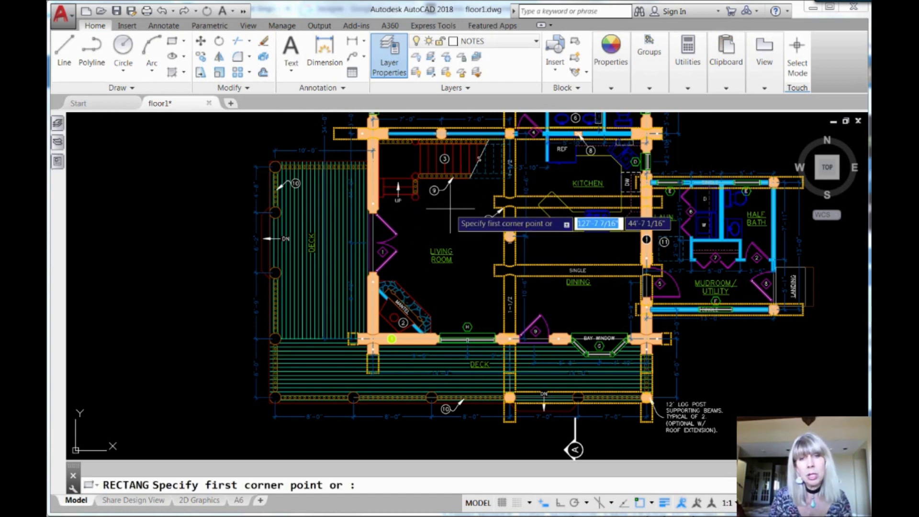
click(454, 208)
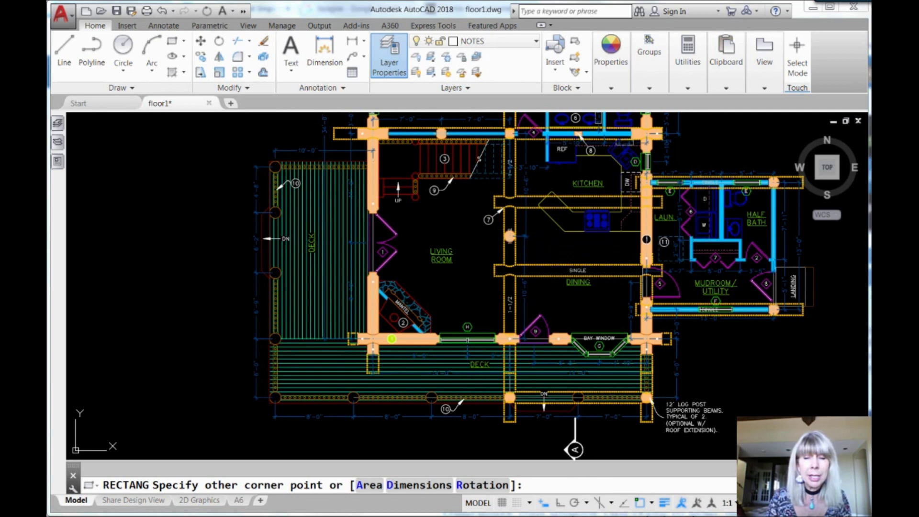
click(479, 230)
scroll(528, 259, up, 4)
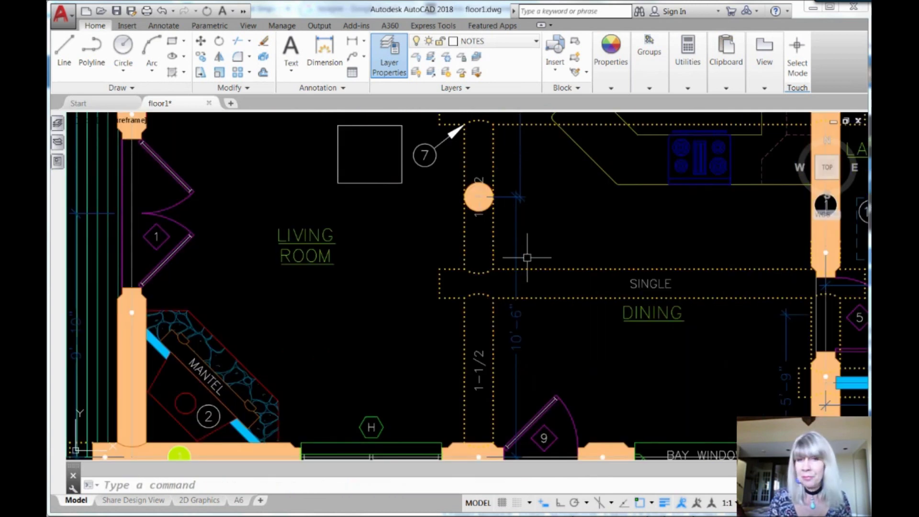
mouse_move(526, 257)
middle_down()
mouse_move(468, 283)
mouse_move(352, 271)
middle_up()
scroll(386, 316, up, 3)
text(e)
key(Return)
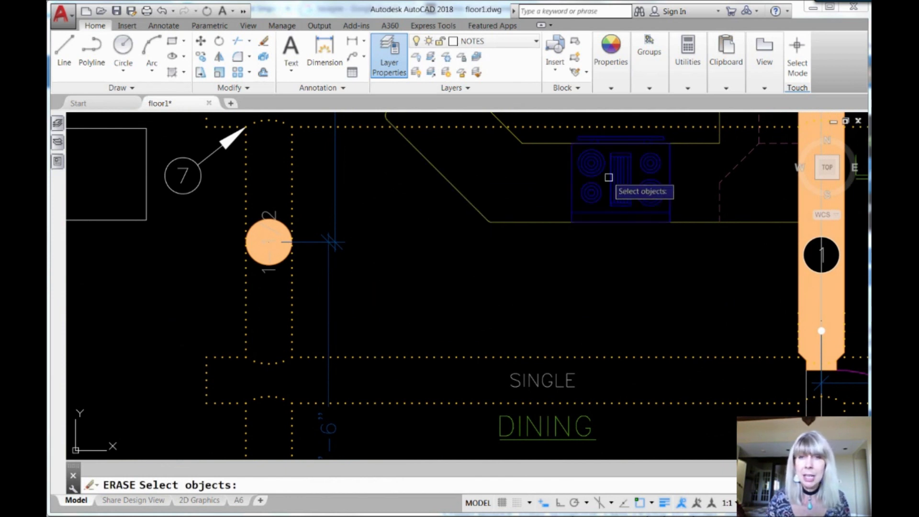
text(qsav)
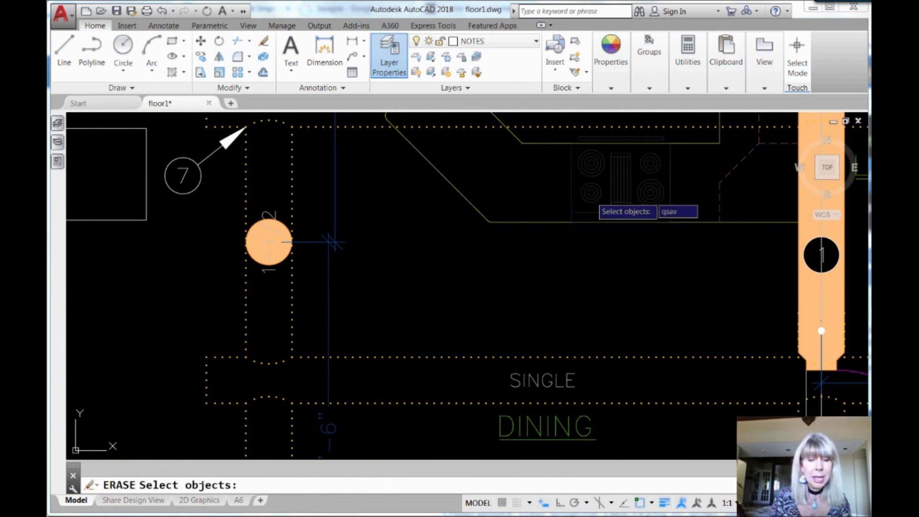
key(Escape)
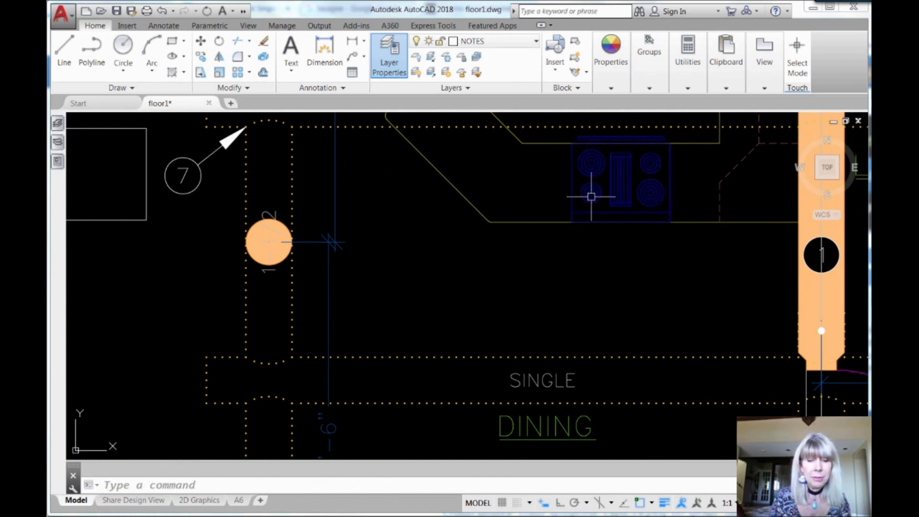
- Save the drawing under its current name with QSAVE
text(q)
key(Escape)
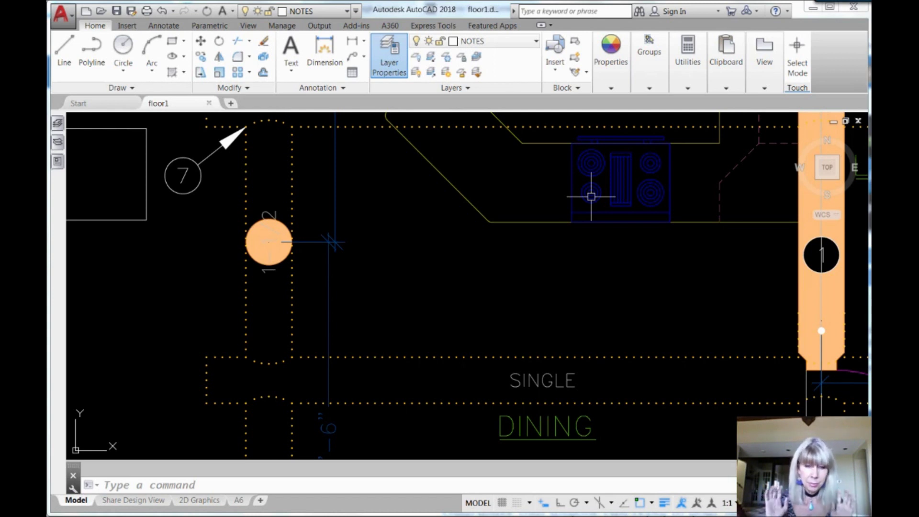
- Save a copy of the drawing as floor2 in the Drawings folder with SAVEAS
text(units)
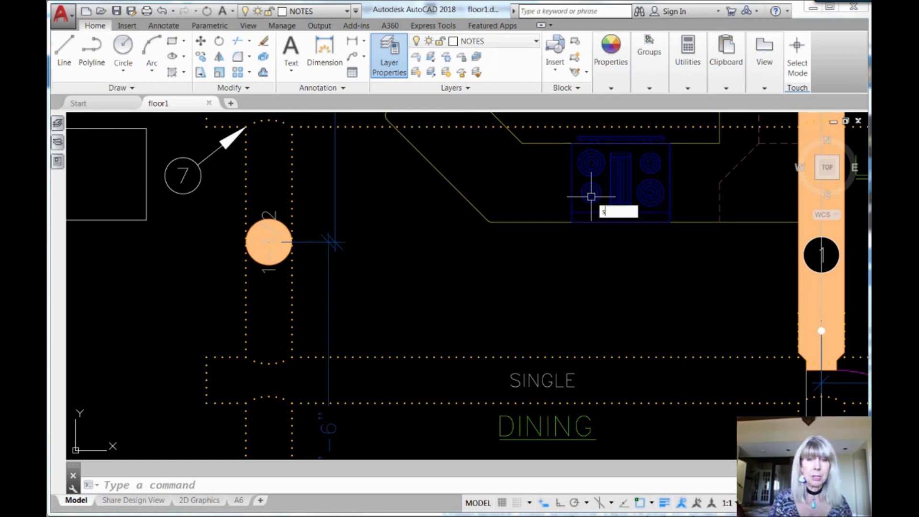
key(Return)
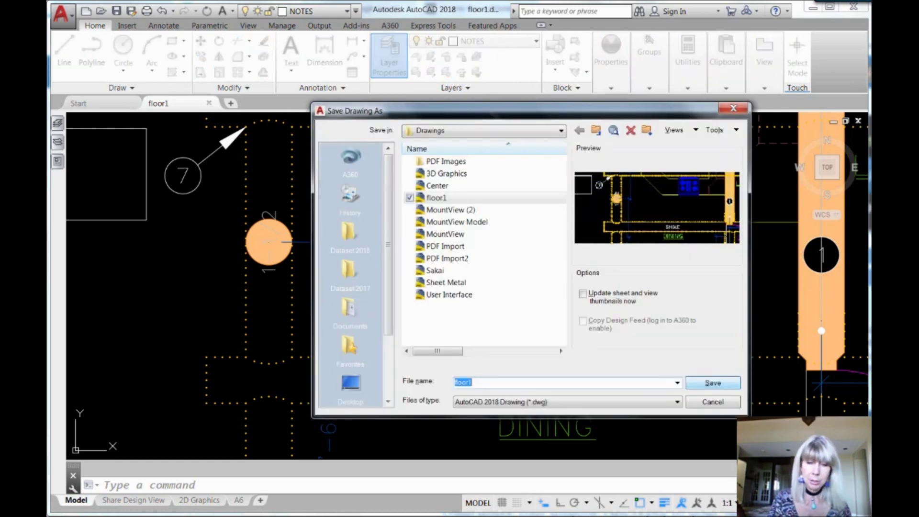
text(floor2)
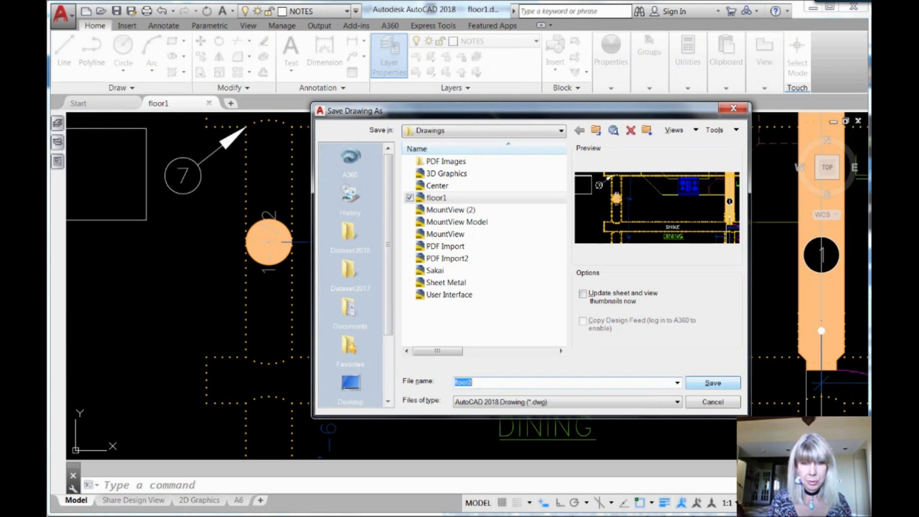
key(Return)
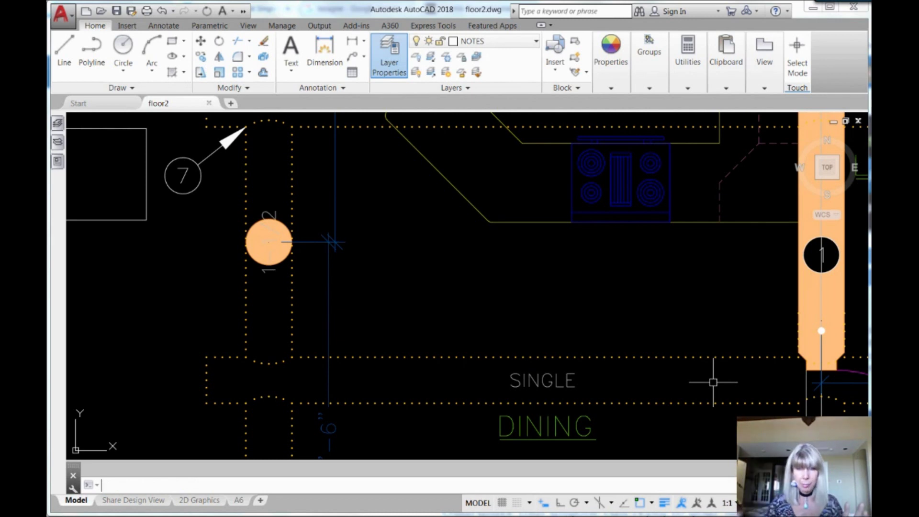
- Undo everything in the session with the Back option of UNDO, accepting the undo-everything confirmation
scroll(595, 306, down, 2)
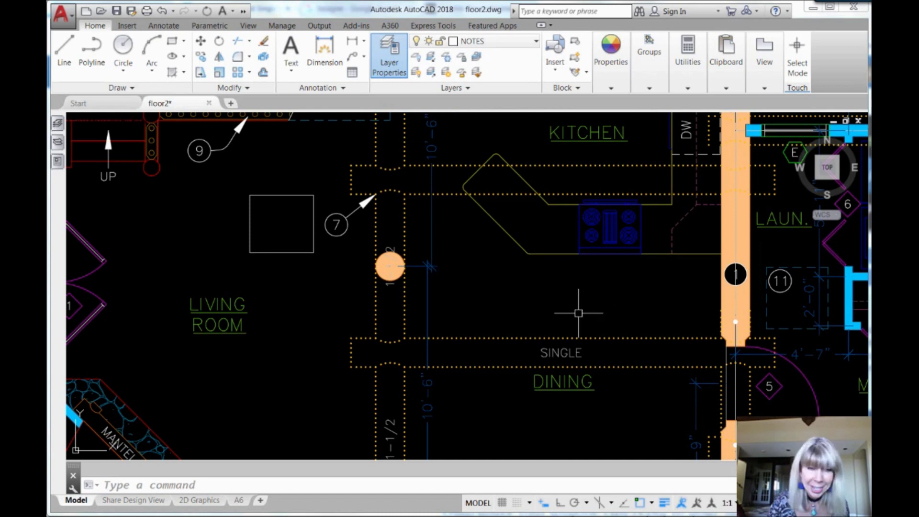
click(520, 485)
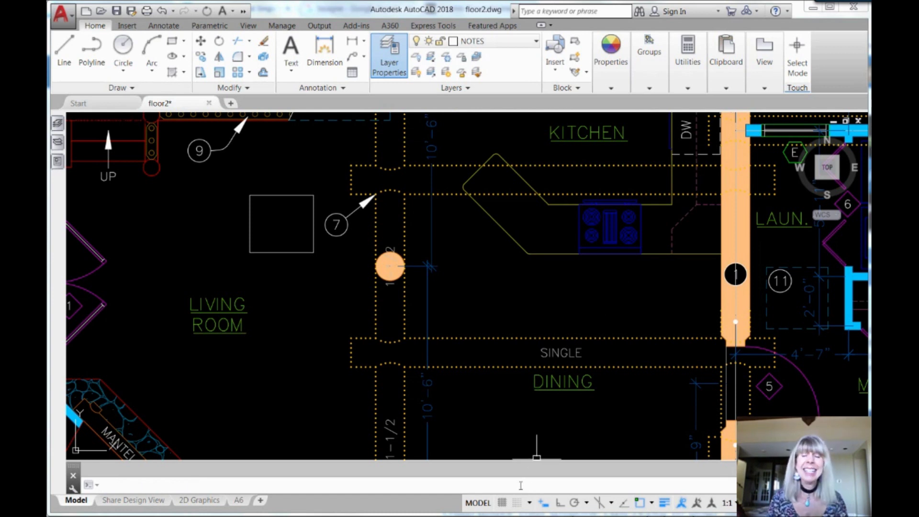
text(undo)
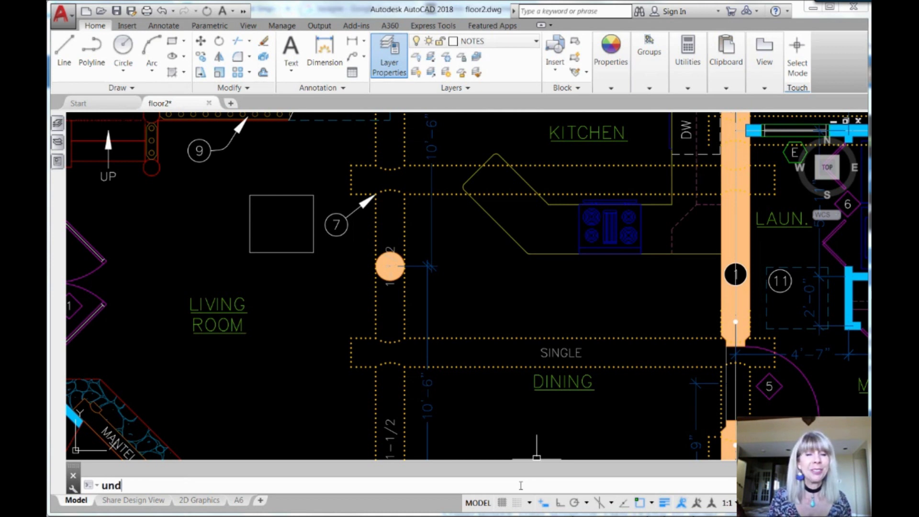
key(Return)
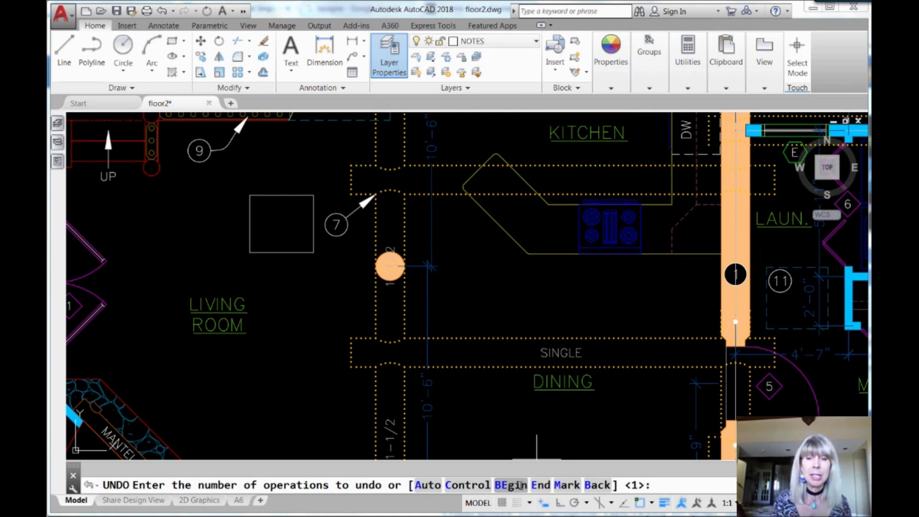
text(b)
key(Return)
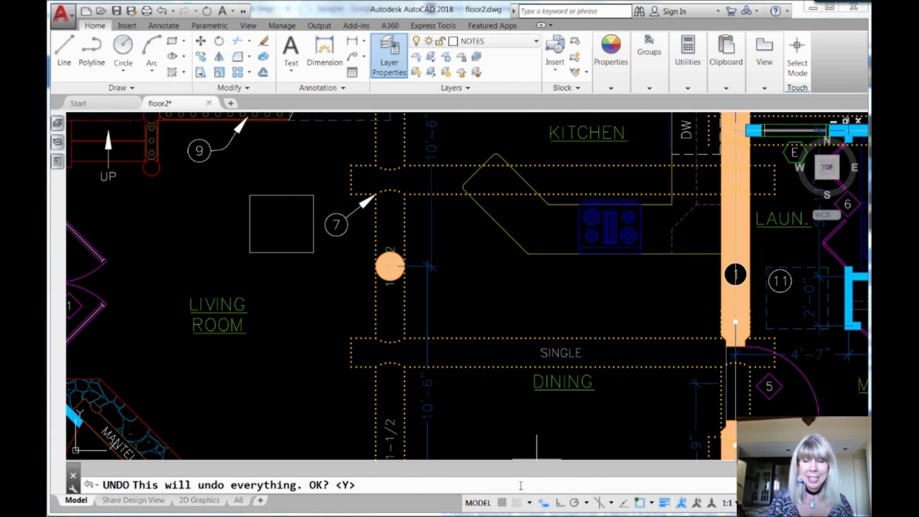
key(Return)
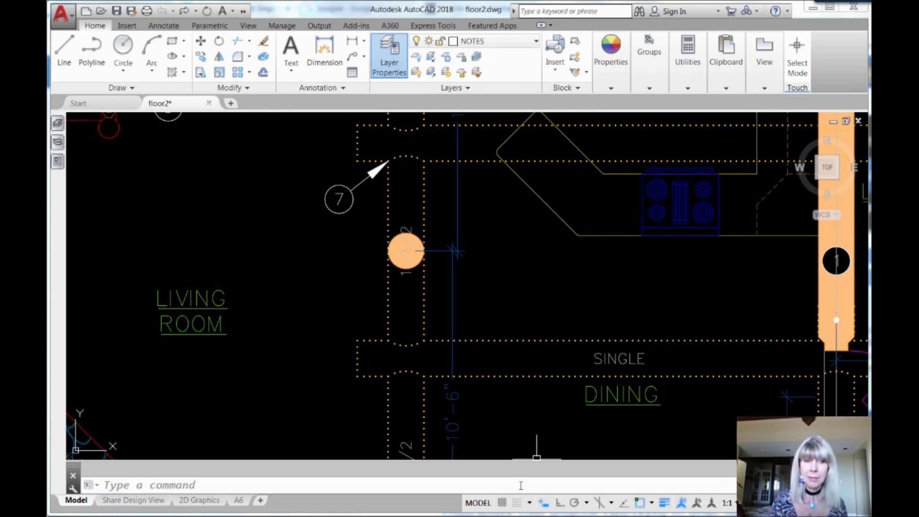
- Save the restored drawing as floor1.dwg, replacing the existing file
text(saveas)
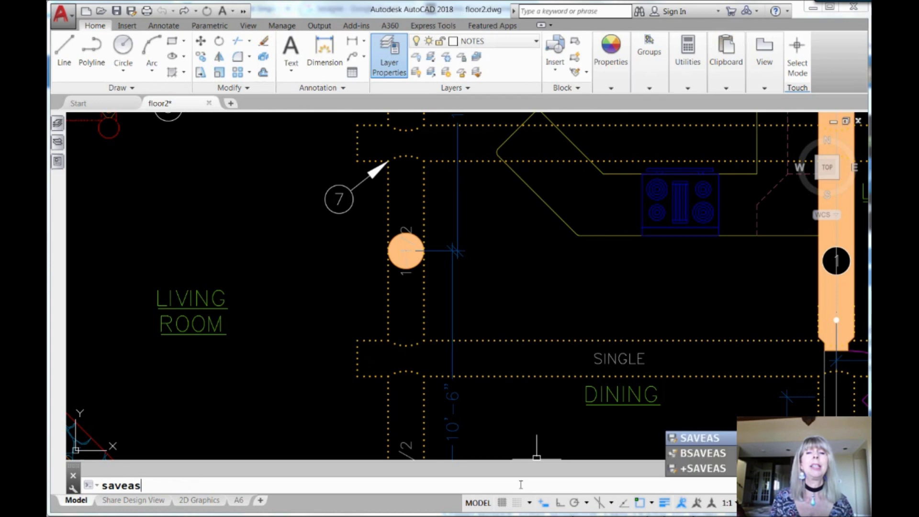
key(Return)
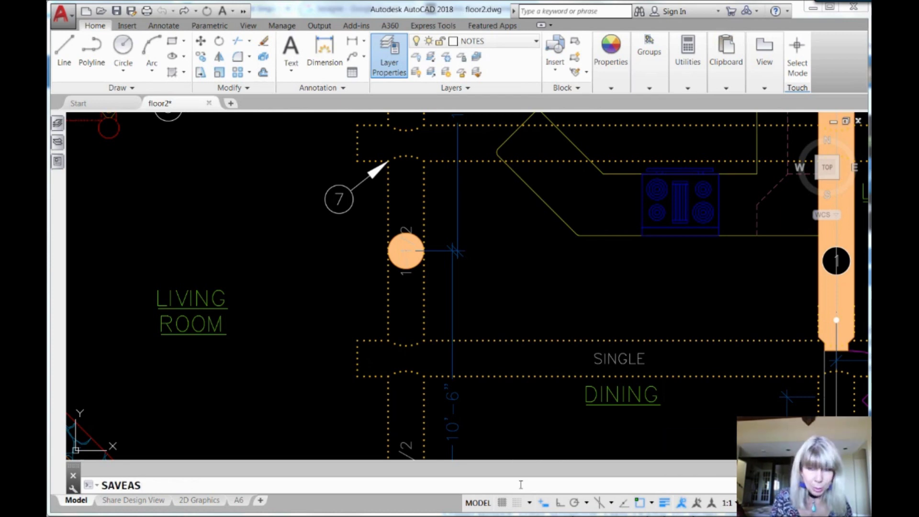
text(flo)
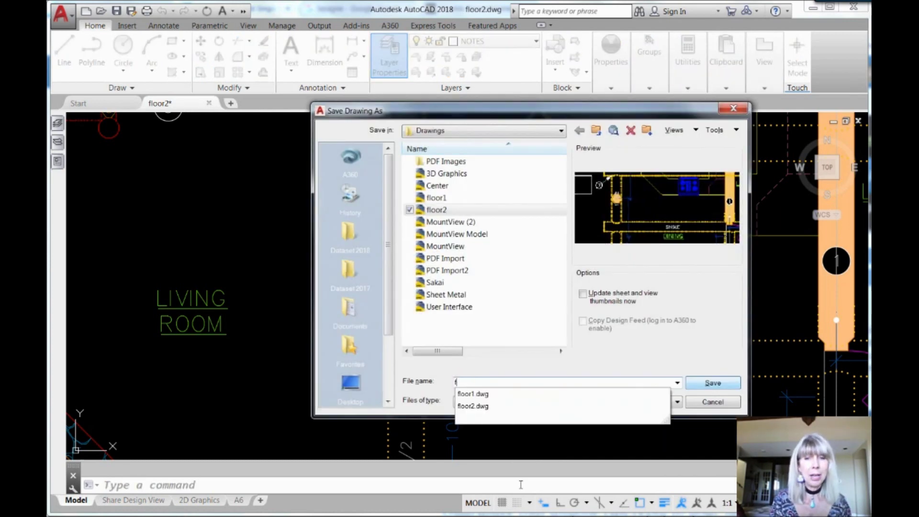
click(588, 395)
click(719, 382)
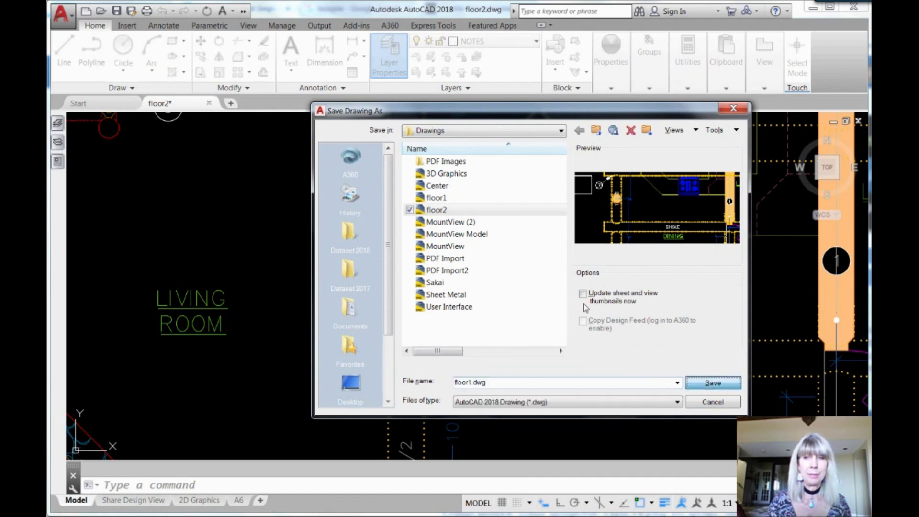
click(528, 304)
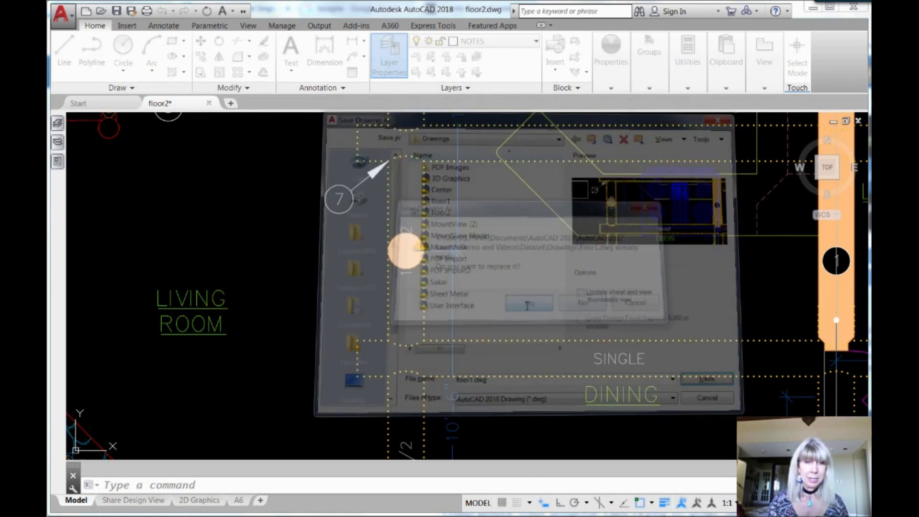